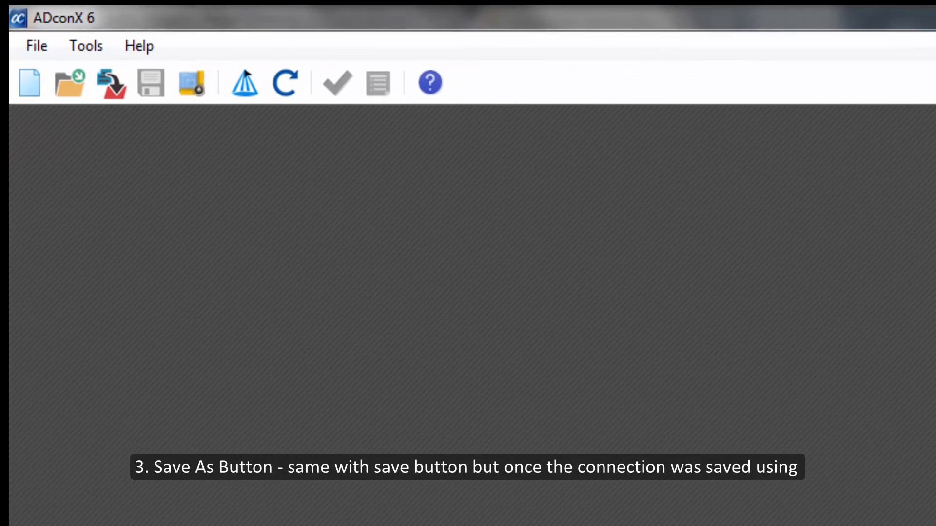
key(alt+f)
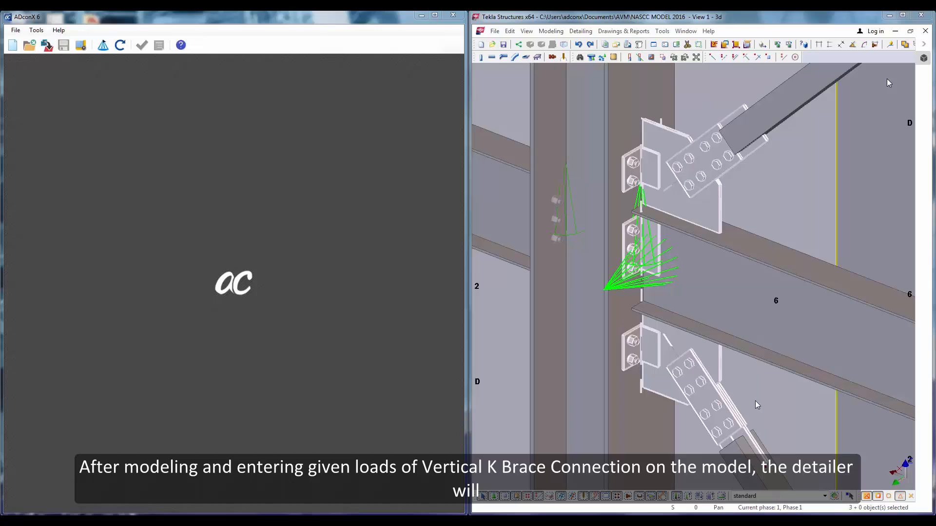
Select the beam's connection and both brace gusset connections at the column in the Tekla model, and get them into ADconX.
click(599, 247)
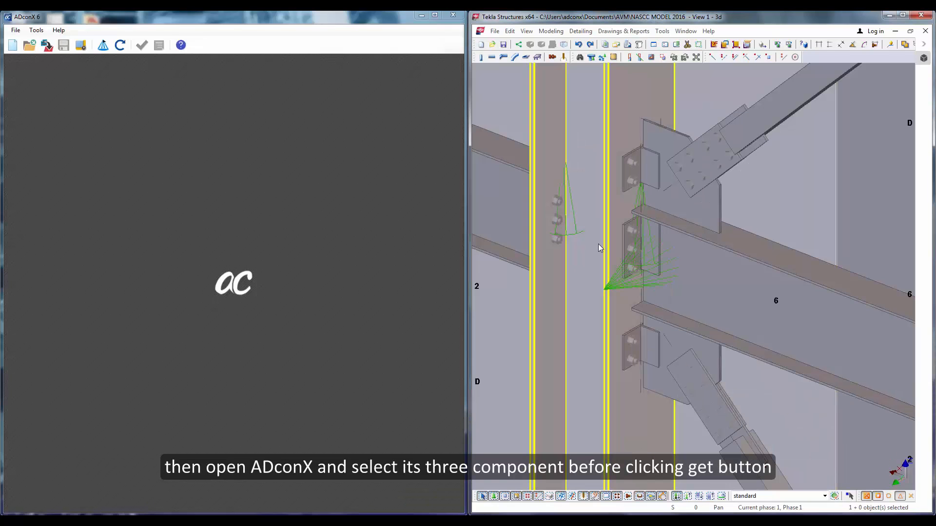
click(632, 160)
ctrl+click(645, 235)
ctrl+click(638, 337)
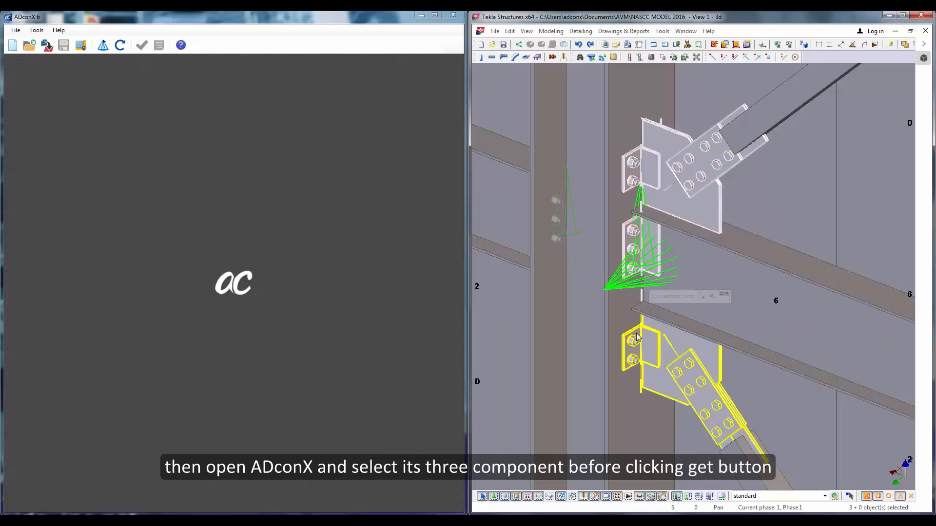
click(107, 49)
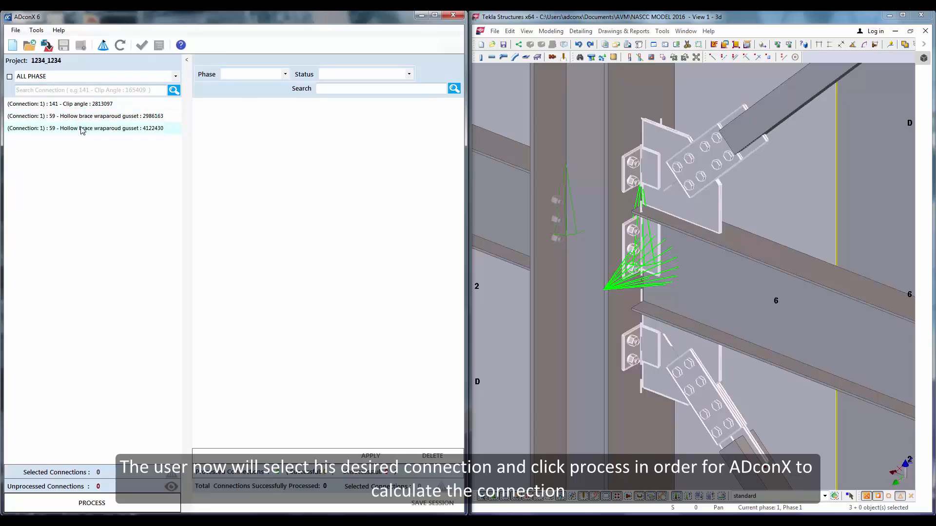
Process the retrieved clip angle and two hollow brace wraparound gusset connections, and open the resulting HSS K-Brace connection.
click(71, 108)
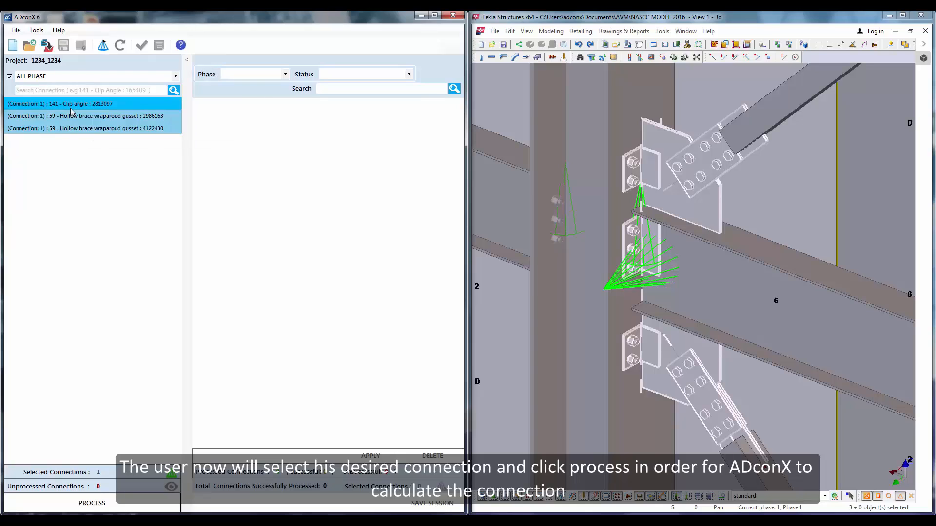
click(88, 504)
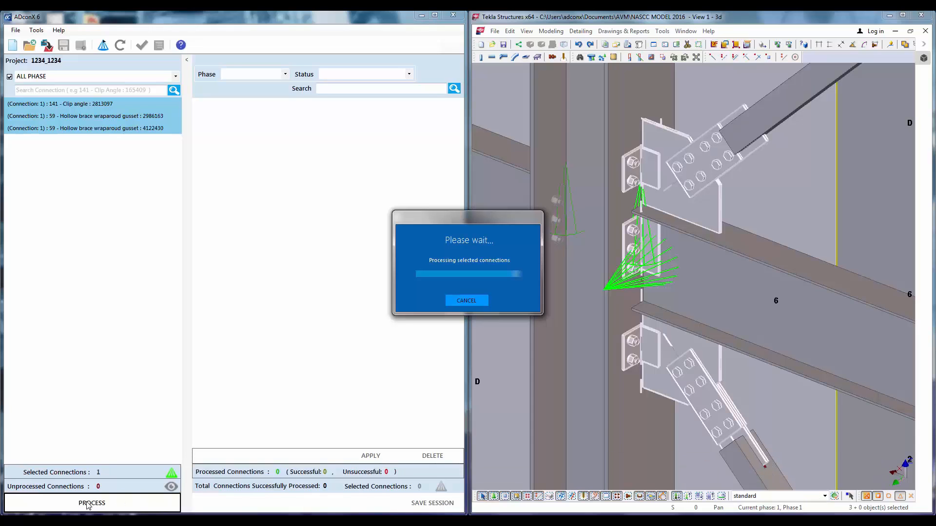
click(345, 118)
click(301, 146)
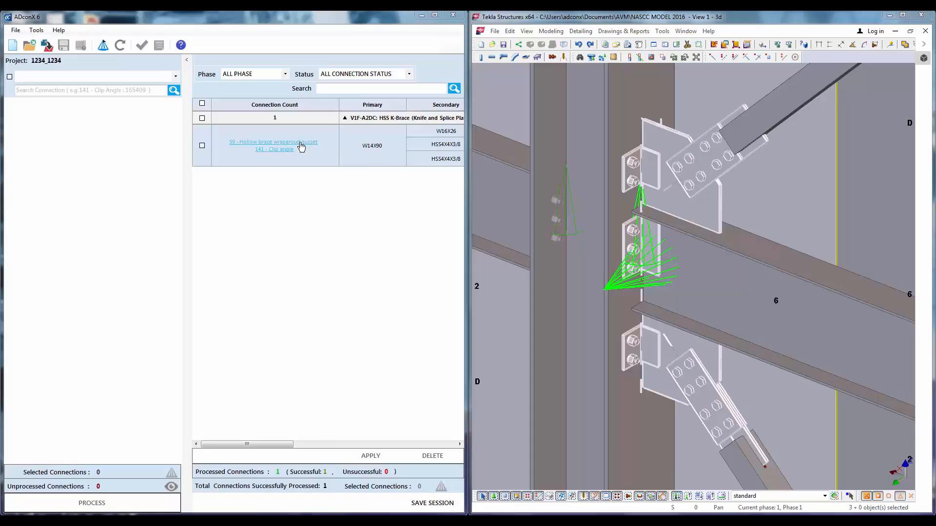
click(407, 274)
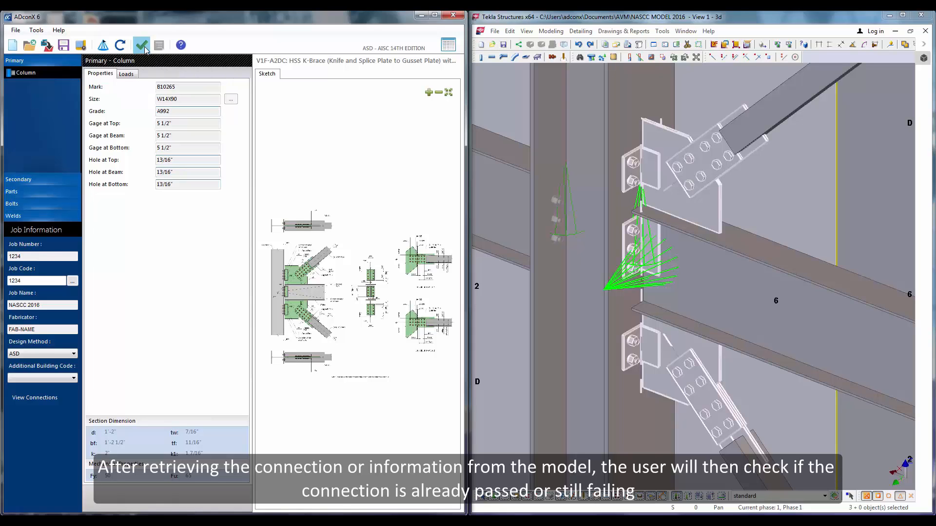
Run the connection check and review the results for the beam, Brace 1 and Brace 2.
click(143, 47)
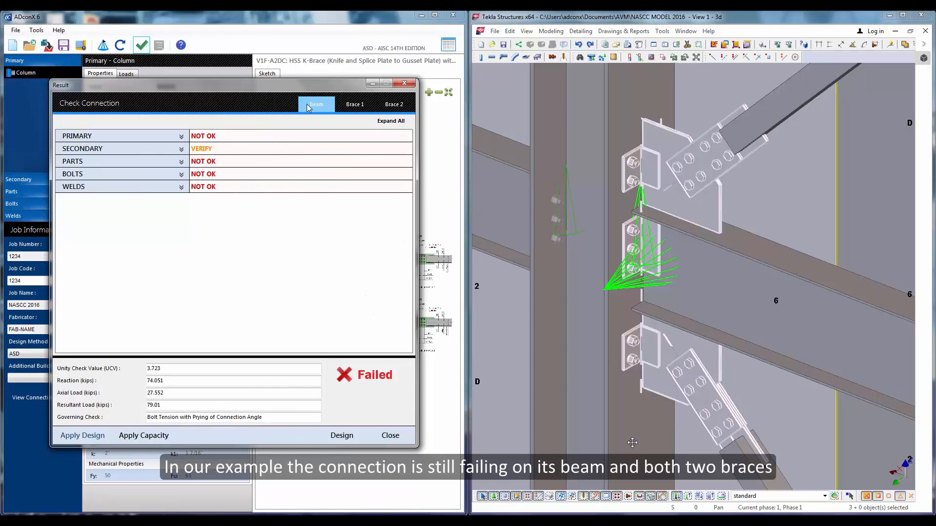
click(349, 105)
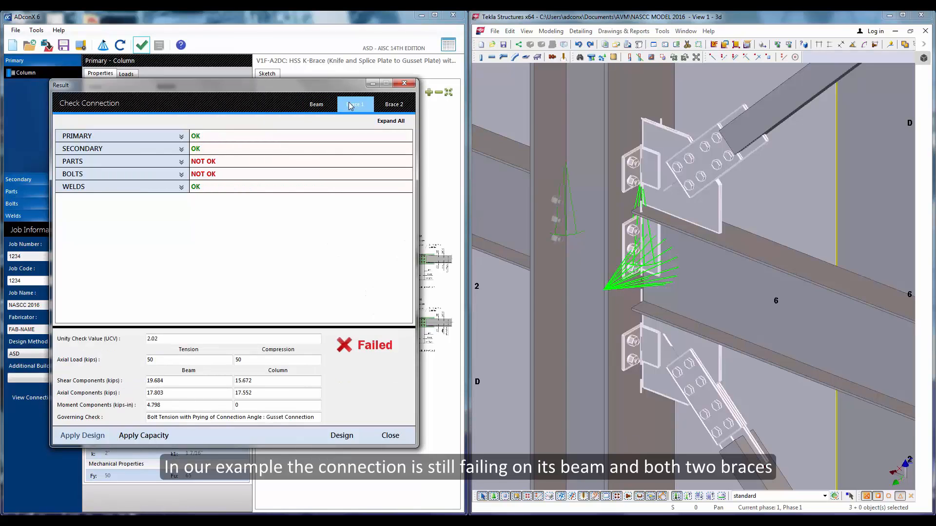
click(392, 105)
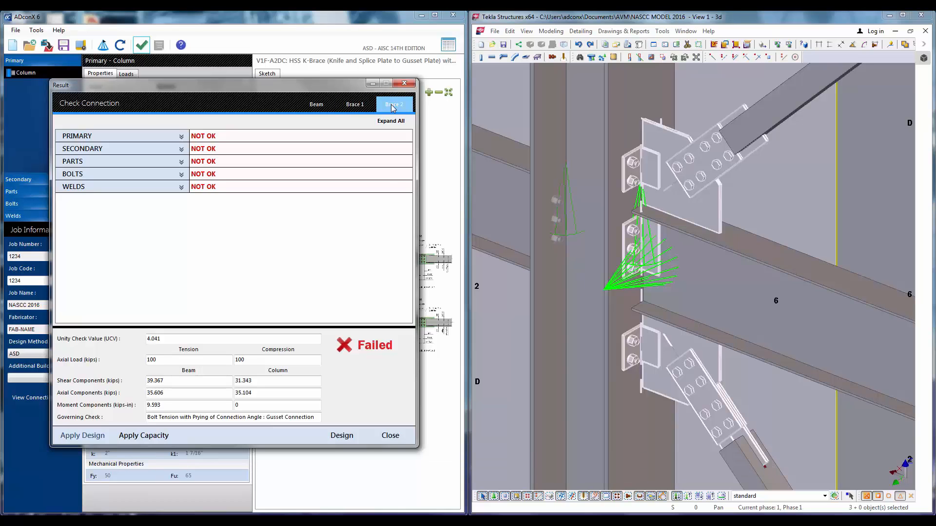
click(390, 436)
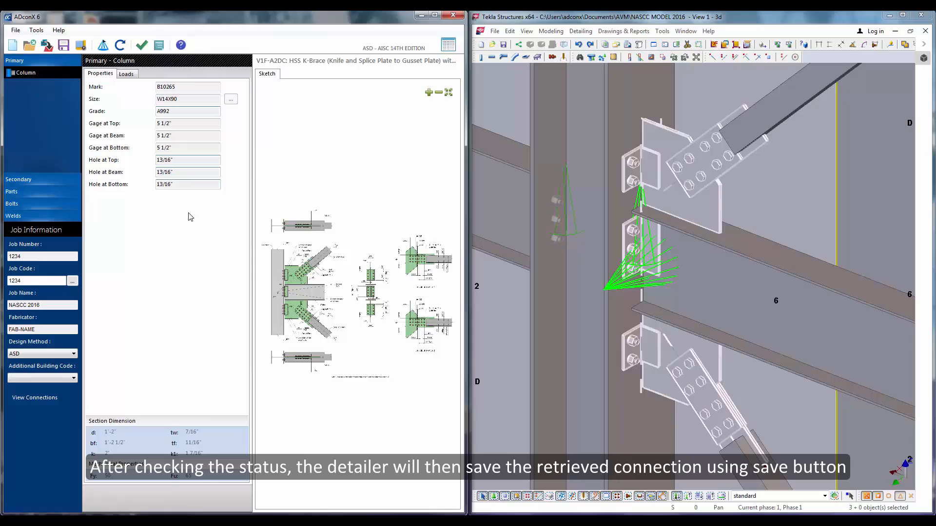
Save the connection as ADX file V1F-A2DC_B20081_E in the AdconX Import Export folder and view the saved file there.
click(65, 48)
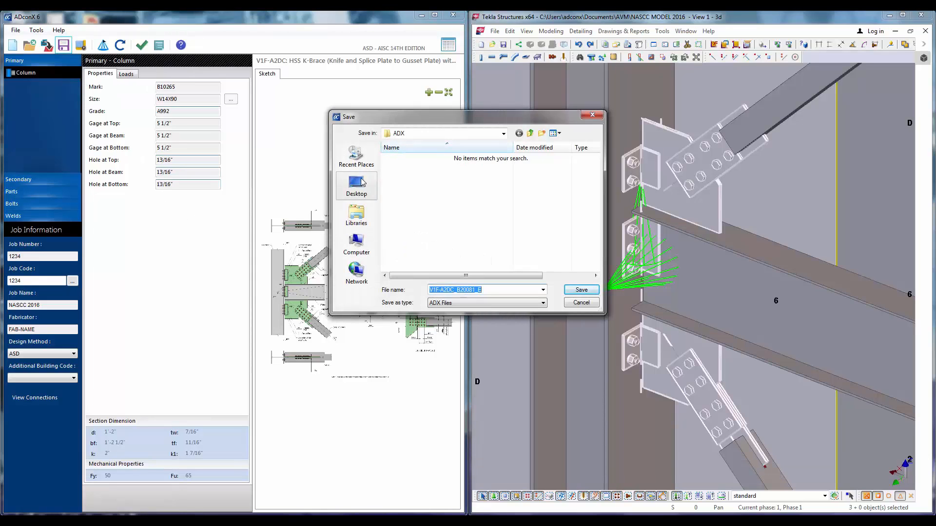
double_click(546, 207)
click(568, 290)
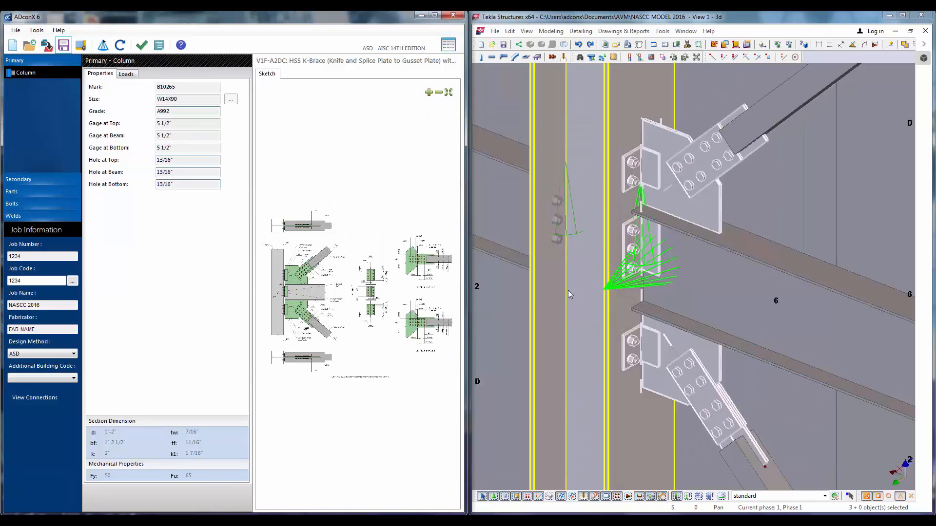
click(494, 301)
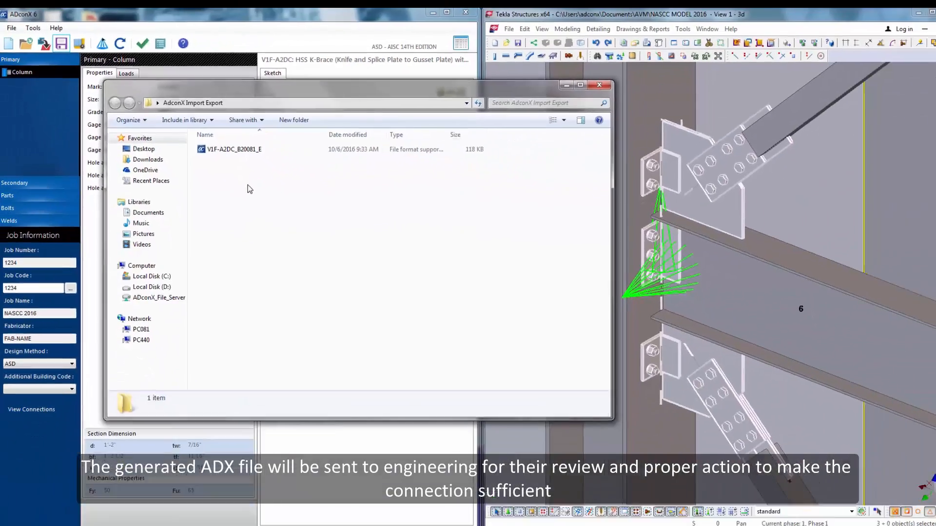
key(super+Down)
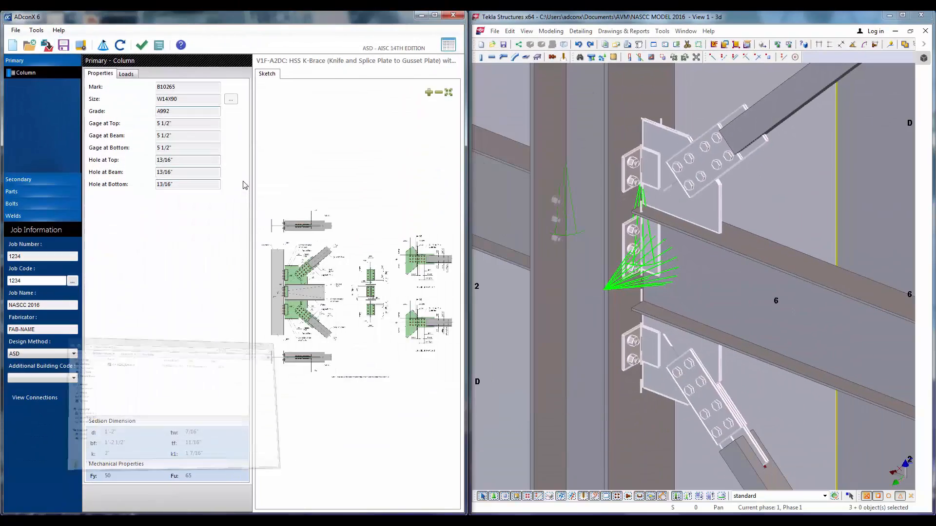
click(16, 32)
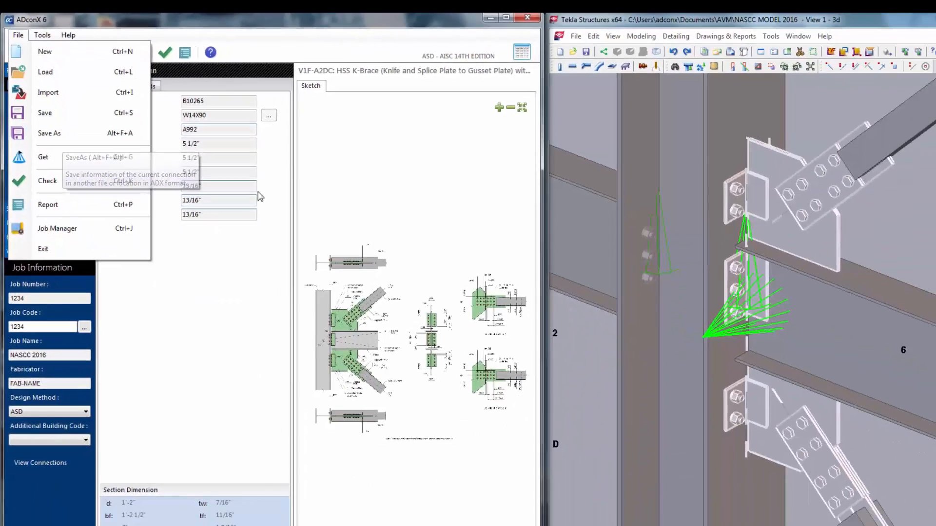
click(330, 214)
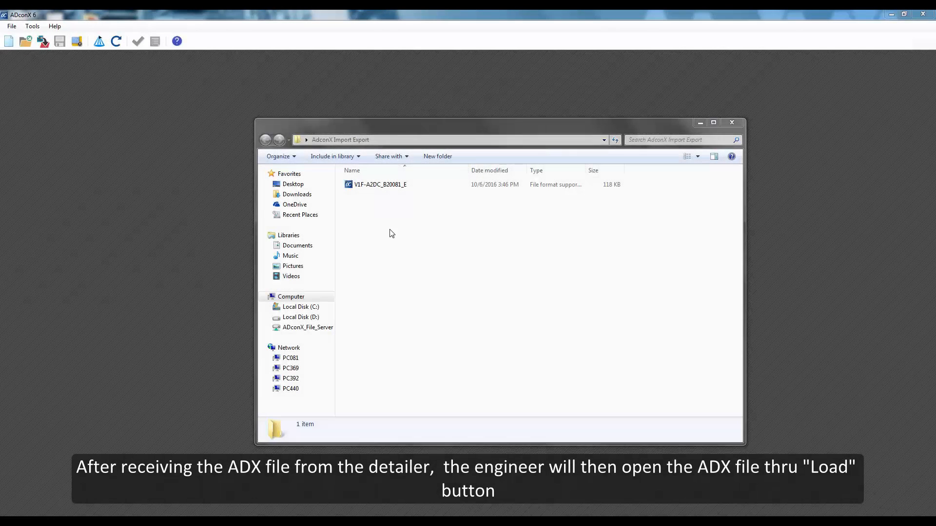
Load the ADX file V1F-A2DC_B20081_E from the AdconX Import Export folder on the desktop.
click(383, 188)
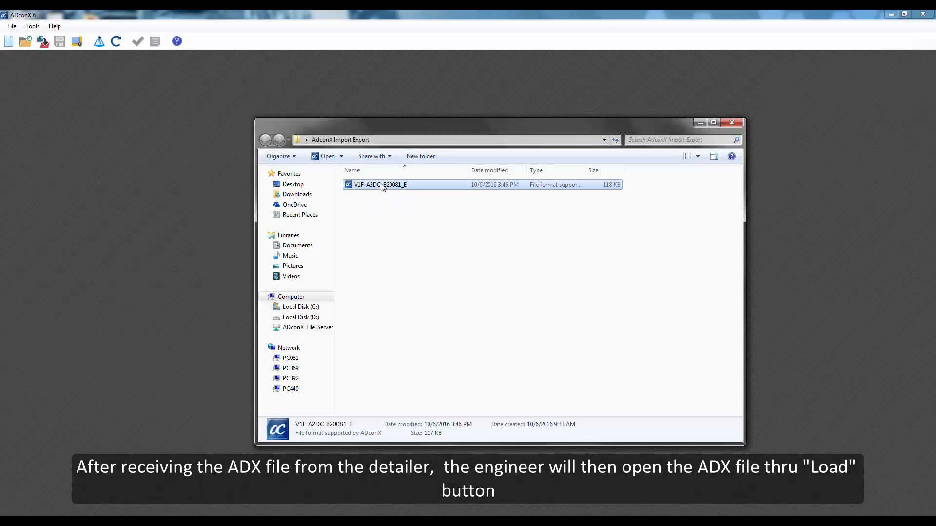
double_click(383, 185)
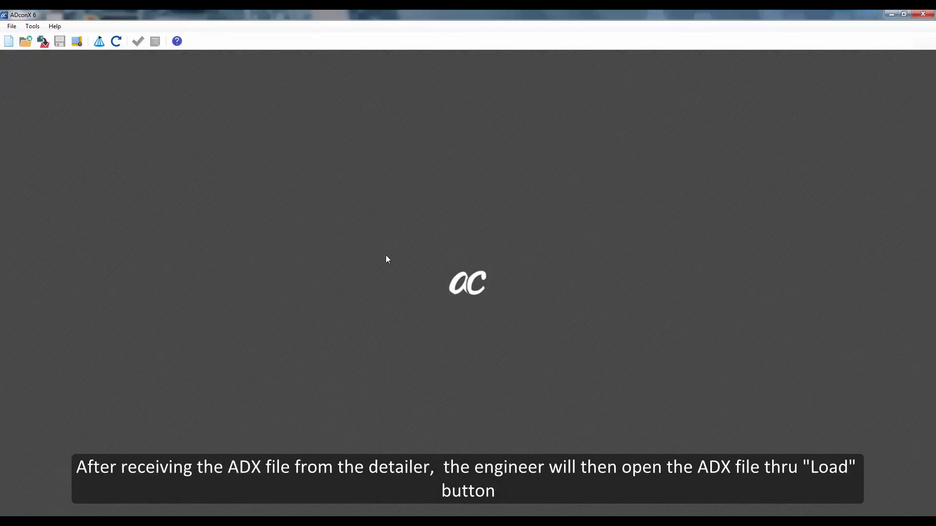
click(25, 42)
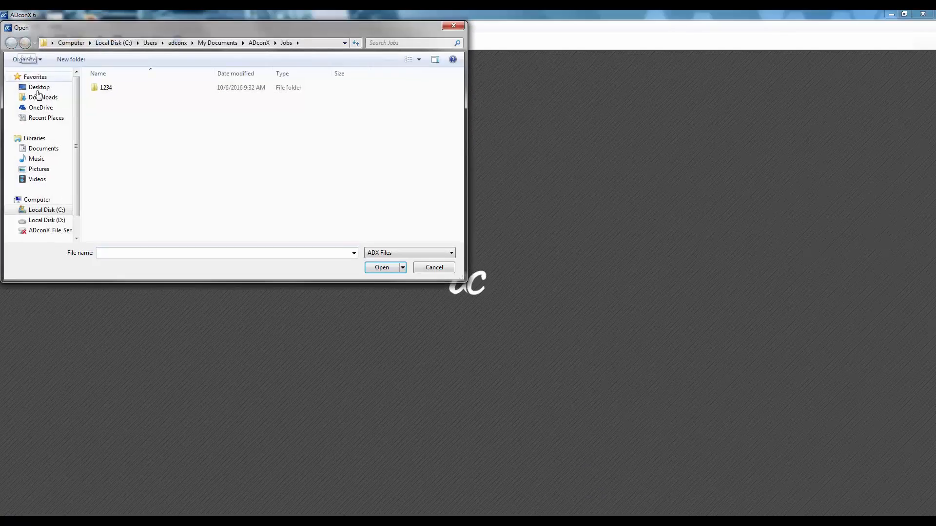
click(39, 87)
double_click(360, 107)
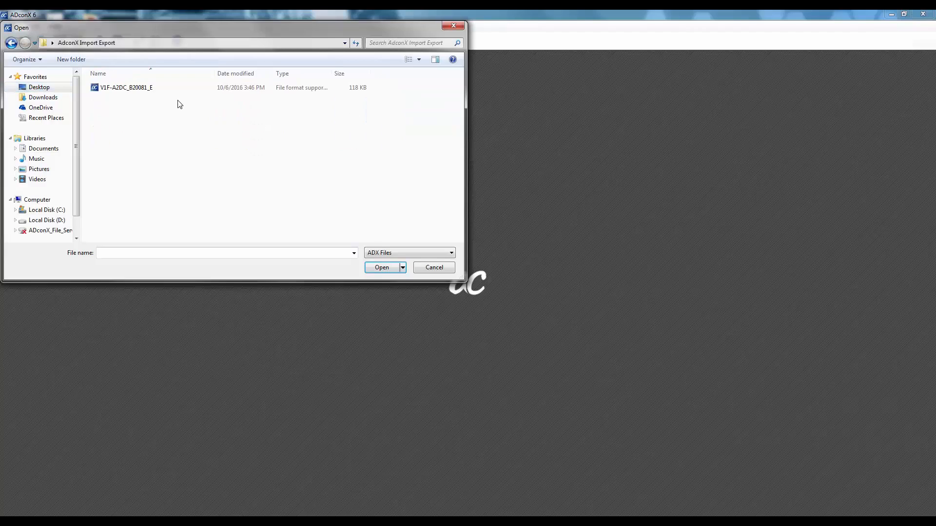
click(168, 93)
double_click(168, 89)
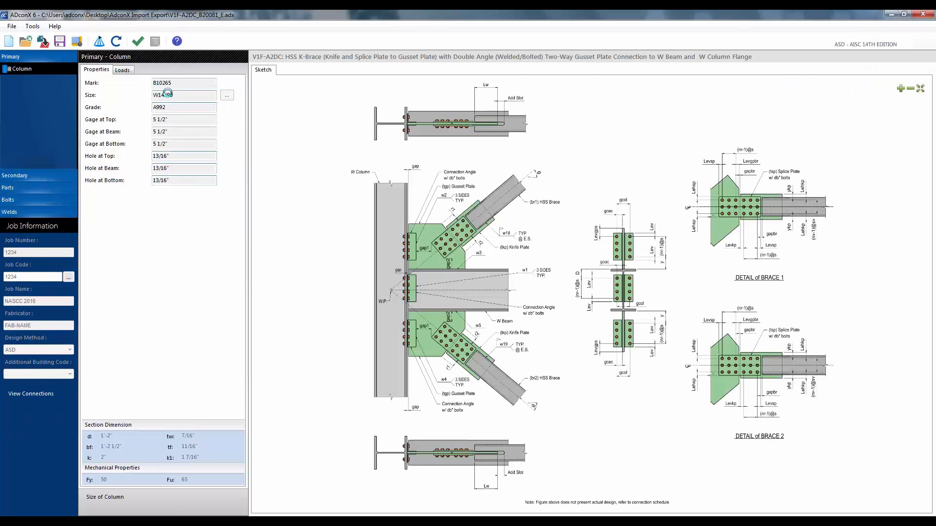
Check the loaded connection, start its redesign, and choose a new 2L4 profile for the beam's connection angle.
click(141, 43)
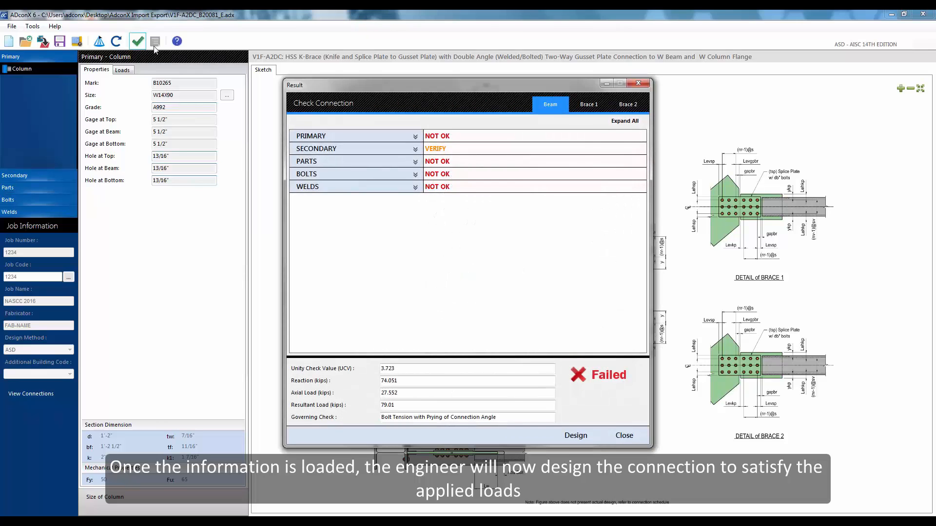
click(575, 435)
click(571, 196)
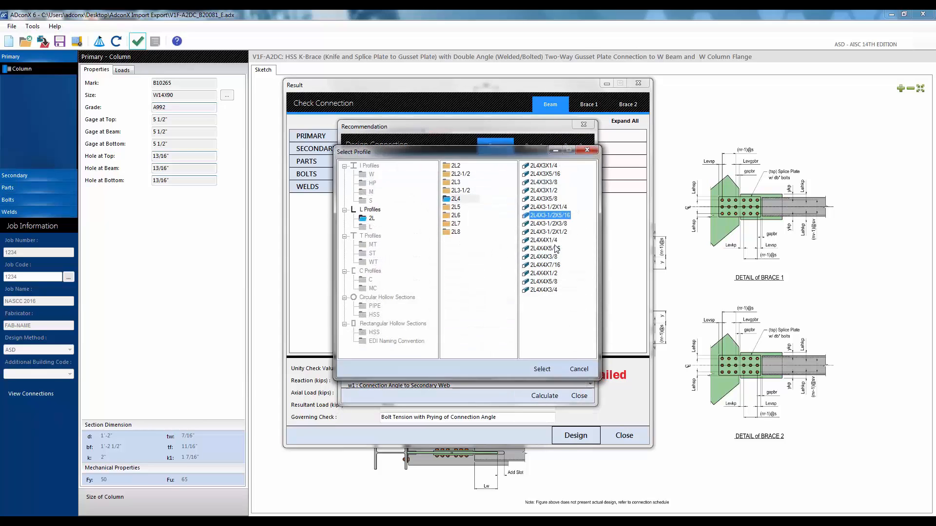
double_click(556, 250)
Set the beam's bolt row lines to 4 and enter a new size for its connection angle weld.
drag(590, 227, 590, 259)
click(548, 280)
text(4)
click(533, 364)
text(1/)
For Brace 1, set the bolts on the brace to 1" diameter with an A490 type and choose a new connection angle size.
click(533, 145)
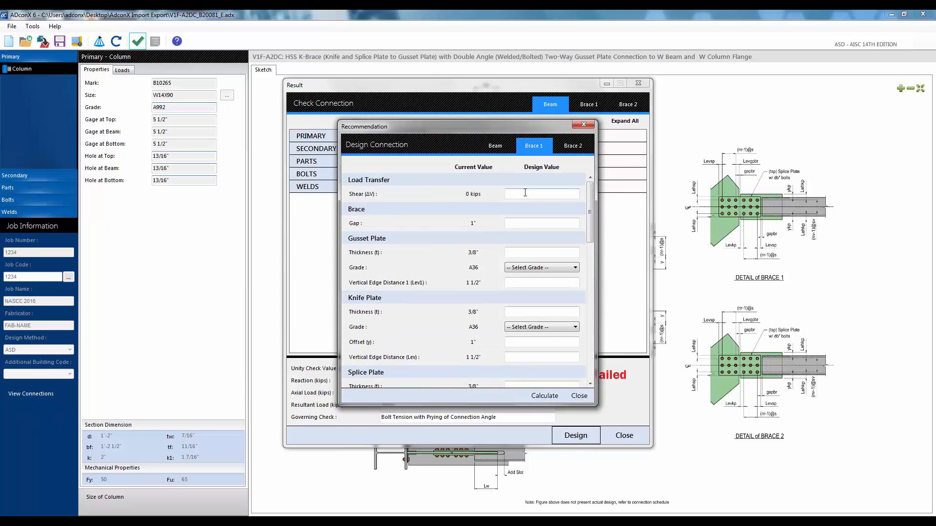
scroll(592, 217, down, 3)
click(541, 292)
click(529, 342)
click(541, 307)
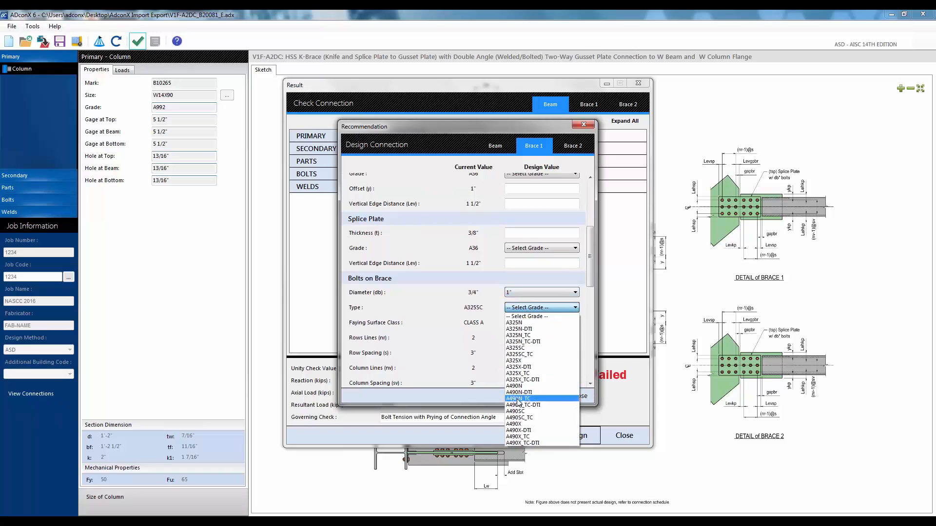
click(541, 397)
click(572, 294)
click(549, 216)
Set Brace 1's bolts on the primary member to 1" diameter and type A490SC.
drag(589, 277, 589, 322)
click(541, 369)
click(542, 280)
click(532, 320)
click(542, 295)
click(538, 385)
Set Brace 1's primary bolt row lines to 3 and weld w2, connection angle to gusset plate, to 1/4".
click(534, 251)
text(3)
click(536, 376)
text(1/4)
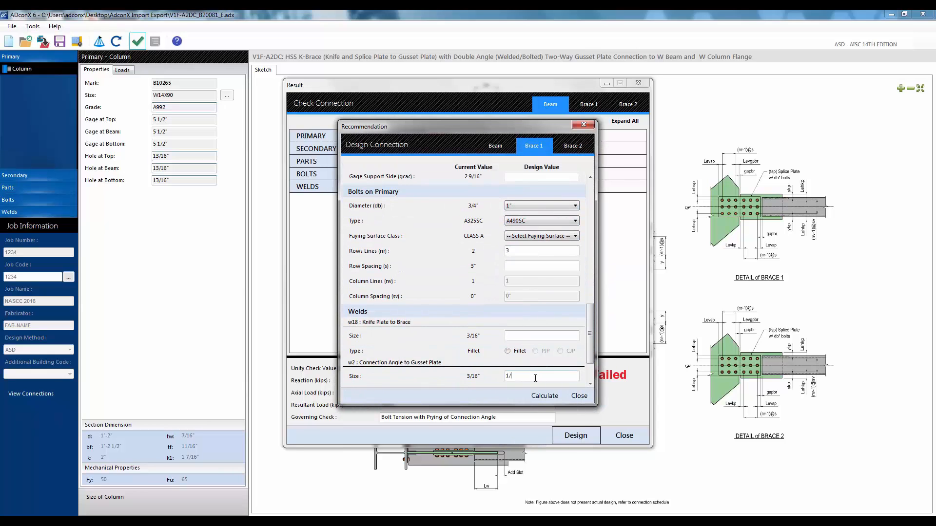
scroll(536, 341, down, 2)
Set the knife plate thickness of Brace 2 to 3/4".
click(573, 145)
click(542, 252)
text(3/4)
Give Brace 2's brace bolts 1" diameter, type A490SC and 3 column lines, and choose connection angle 2L4X3-1/2X1/2.
drag(592, 202, 591, 241)
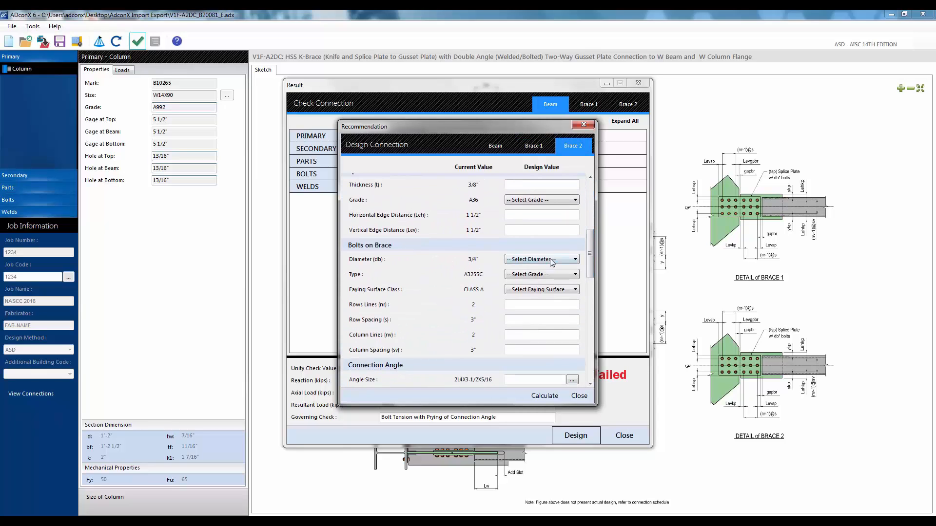
click(542, 262)
click(531, 333)
click(542, 333)
text(3)
scroll(584, 286, down, 2)
click(571, 282)
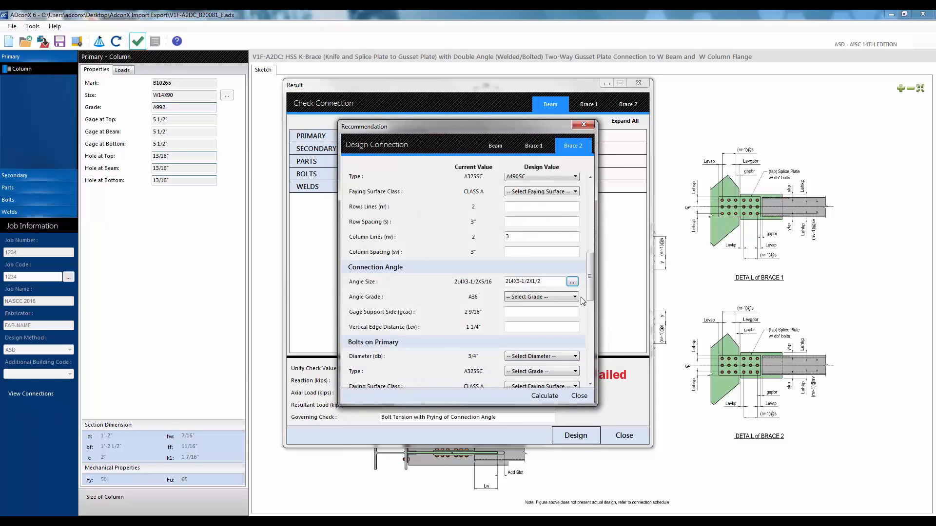
Set the vertical edge distance of Brace 2's knife plate to 1.75.
scroll(556, 261, down, 4)
scroll(554, 259, up, 12)
click(549, 257)
text(1.75)
scroll(527, 320, down, 1)
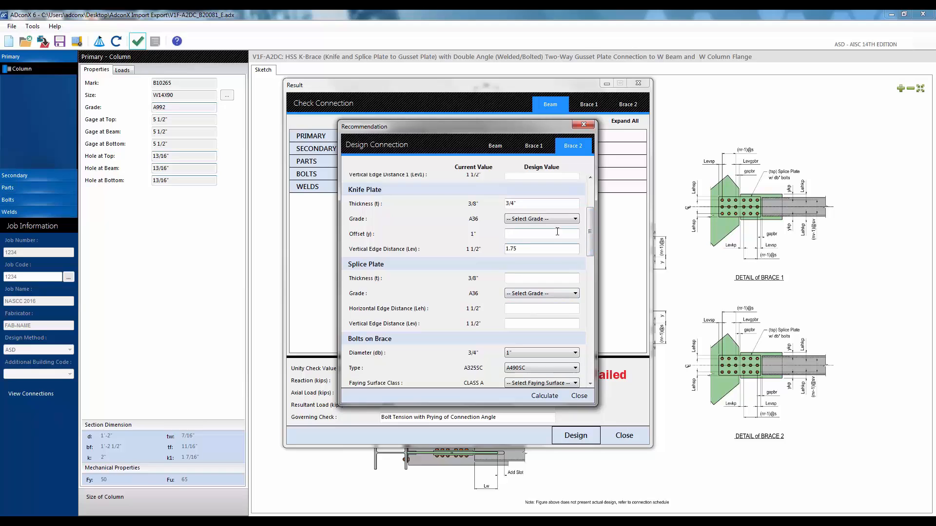
Set Brace 2's bolts on the primary member to 1" diameter and type A490SC, and include a cover plate.
scroll(587, 224, down, 5)
click(541, 240)
click(517, 280)
click(541, 254)
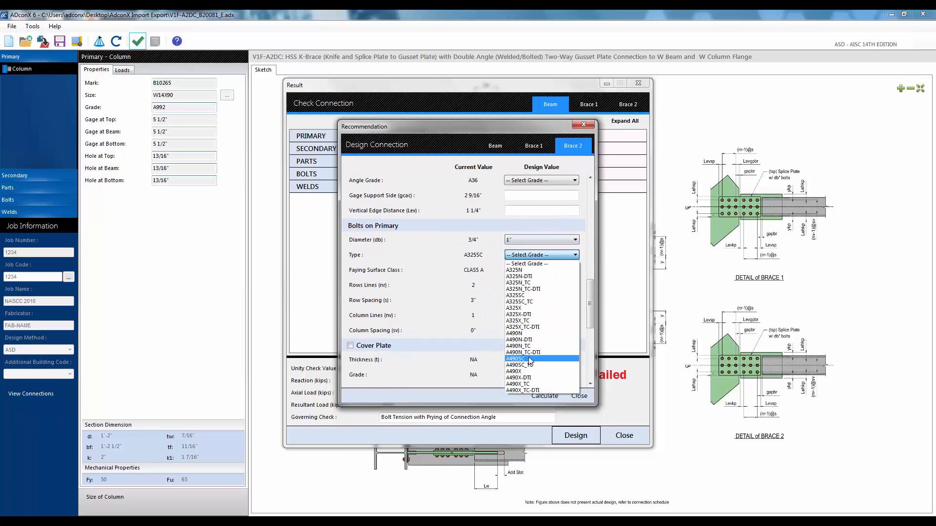
click(529, 359)
drag(591, 308, 591, 329)
click(350, 260)
Size Brace 2's knife plate weld w19 at 5/16" with length 6", and connection angle weld w4 at 1/4".
scroll(521, 332, down, 2)
click(518, 296)
text(5/16)
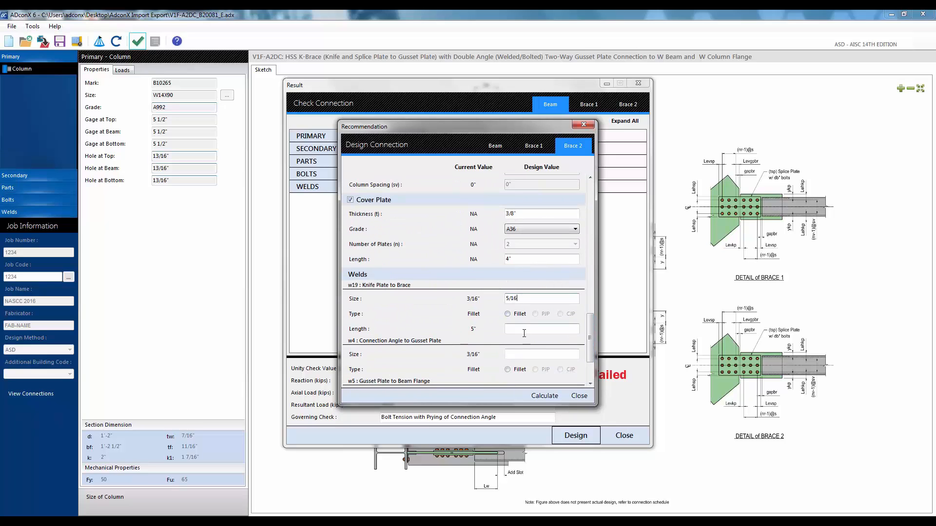
click(524, 330)
text(6)
click(535, 354)
text(1/4)
Calculate the redesigned connection and review the check results for Brace 1, Brace 2 and the beam.
click(545, 395)
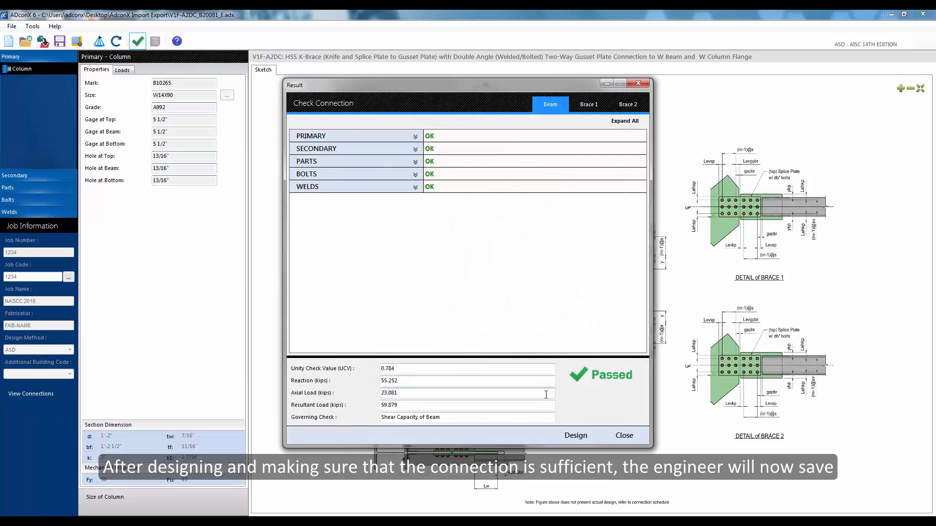
click(603, 109)
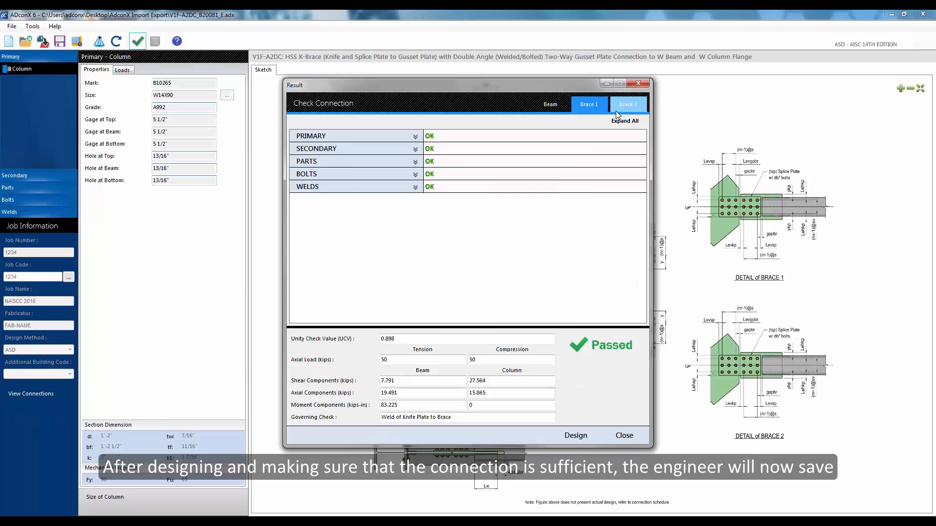
click(621, 108)
click(551, 104)
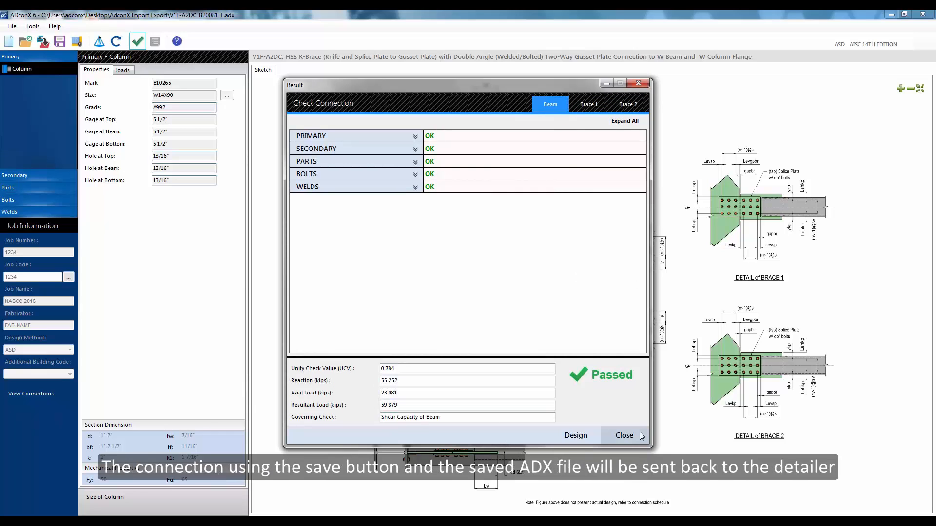
Close the check results and save the redesigned connection to its ADX file.
click(624, 435)
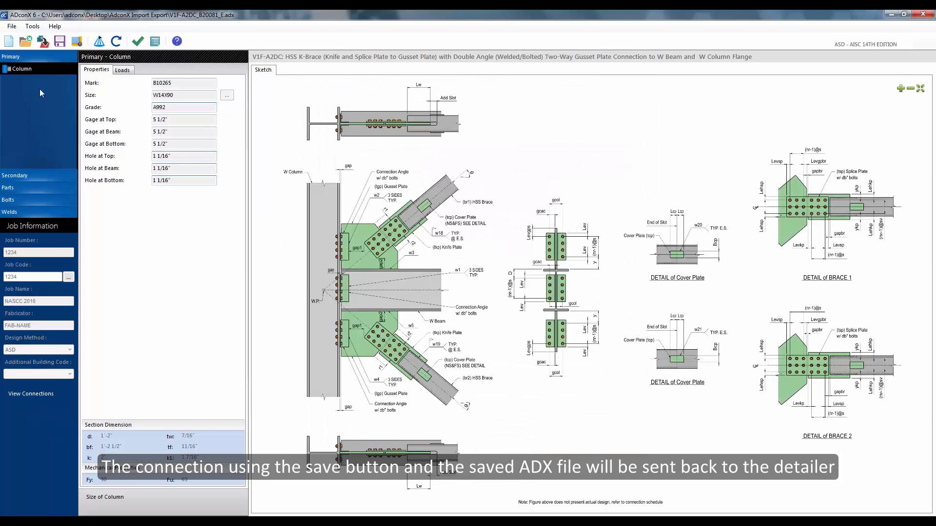
click(59, 43)
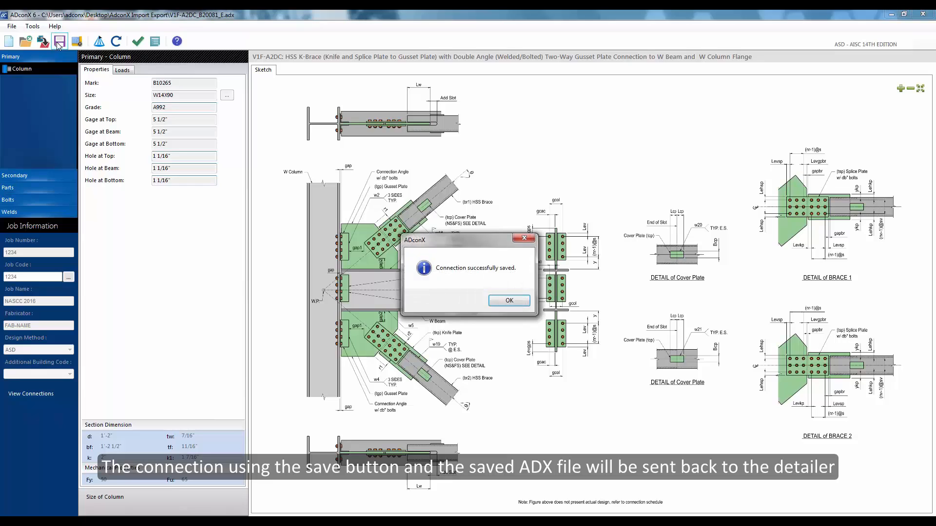
click(507, 299)
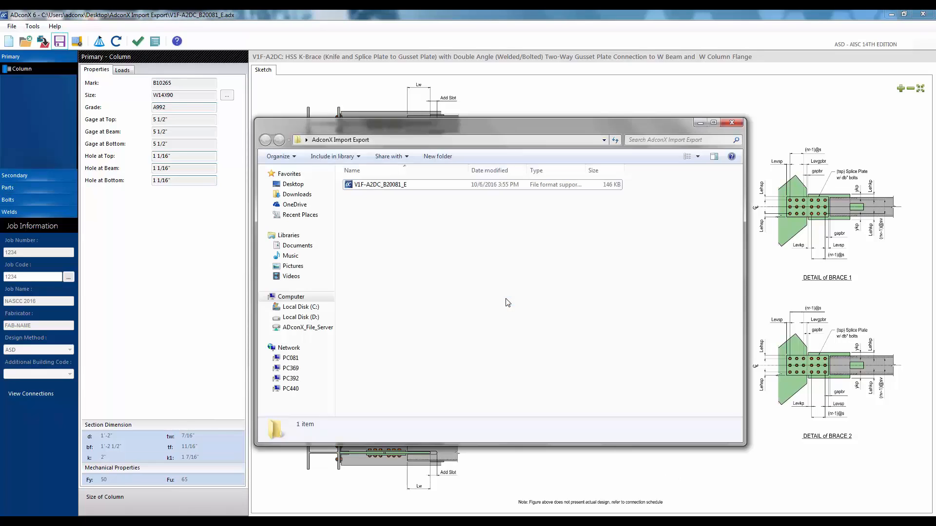
Import the saved file V1F-A2DC_B20081_E from the AdconX Import Export folder on the Desktop into the detailer's ADconX session.
click(367, 188)
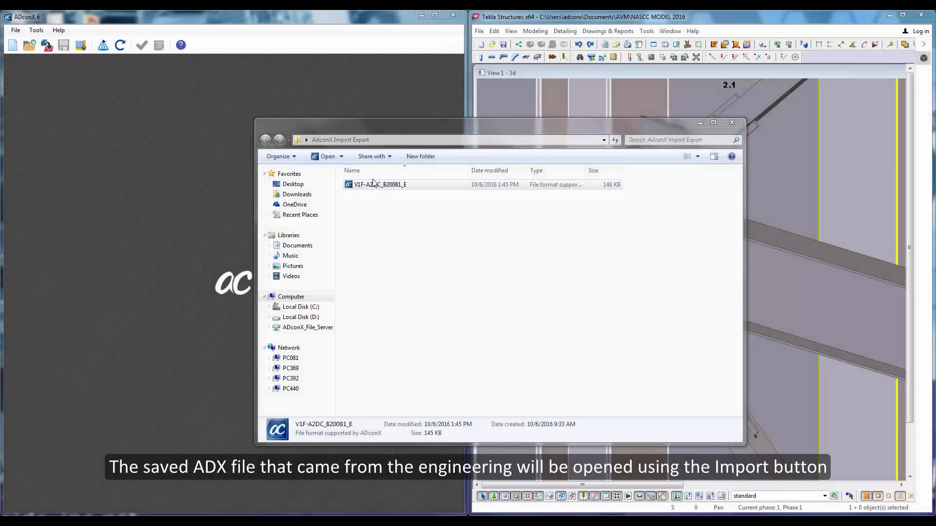
click(373, 186)
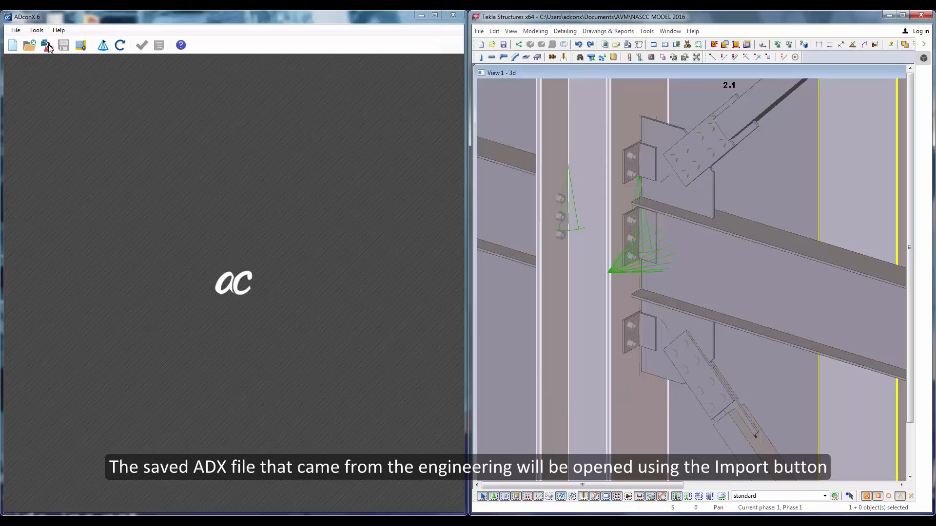
click(47, 46)
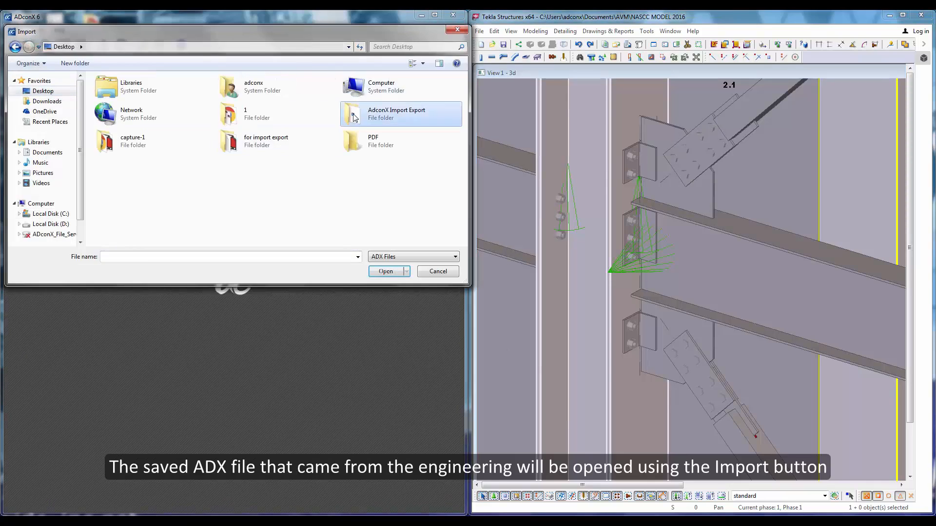
double_click(396, 113)
double_click(195, 93)
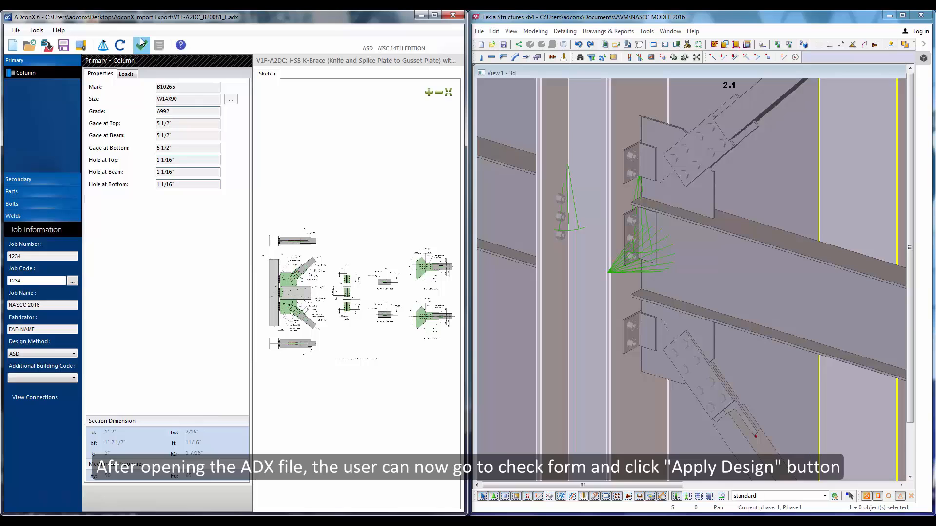
Check the imported connection and apply its design values to the Tekla model.
click(141, 44)
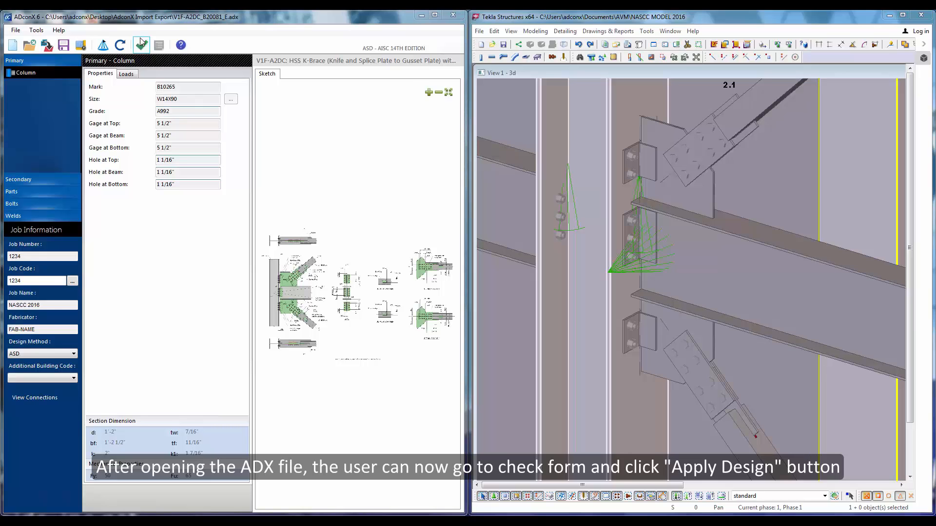
click(79, 438)
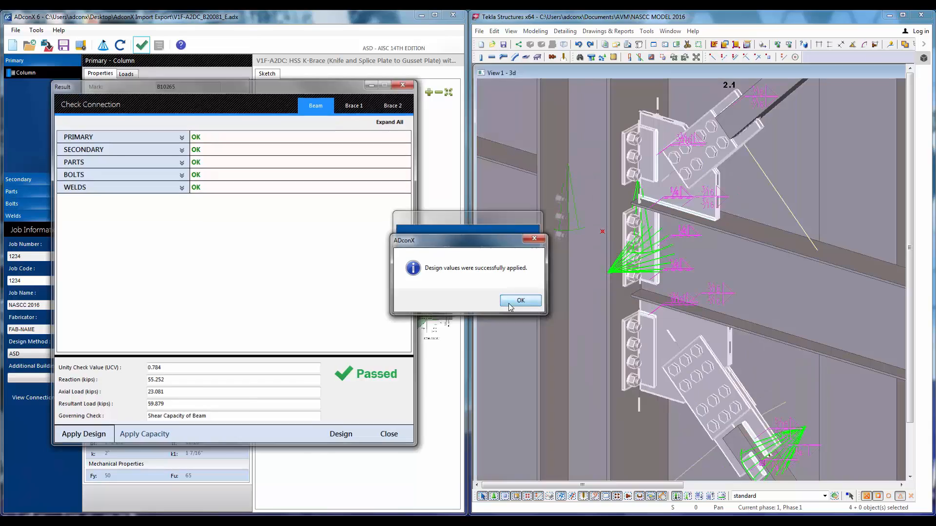
click(508, 302)
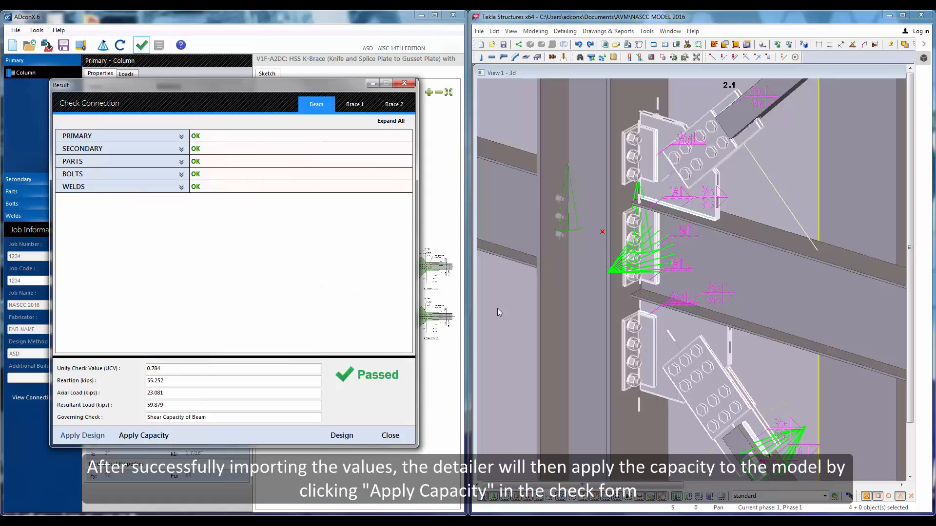
Apply the connection capacity to the Tekla model and close the check results.
click(137, 436)
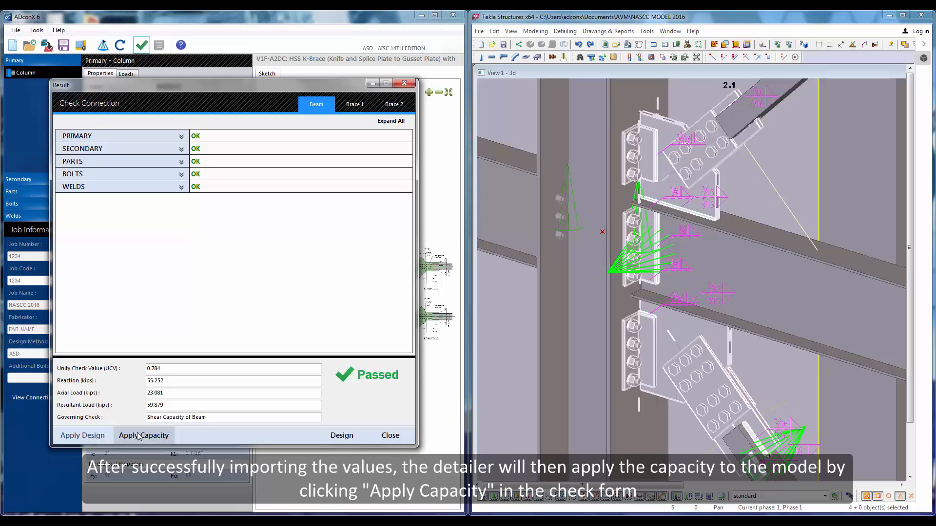
click(137, 436)
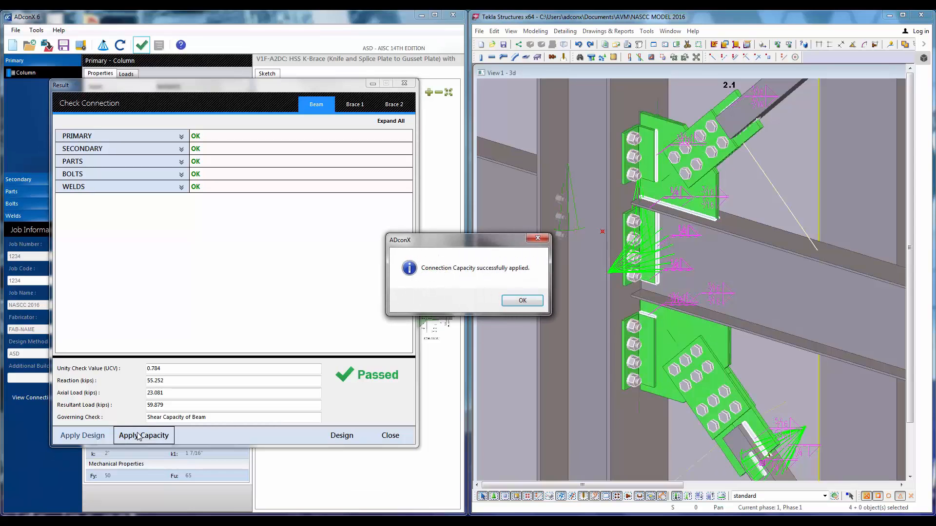
click(541, 300)
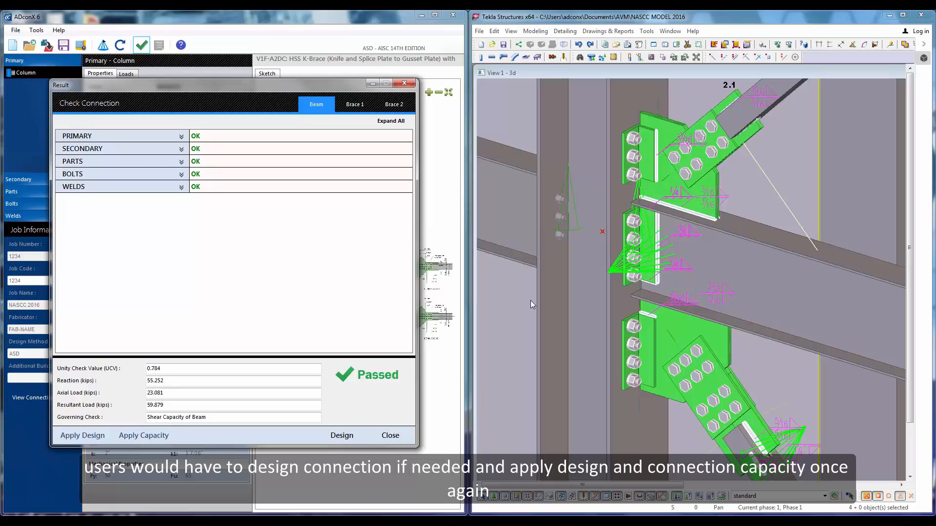
click(392, 436)
click(682, 403)
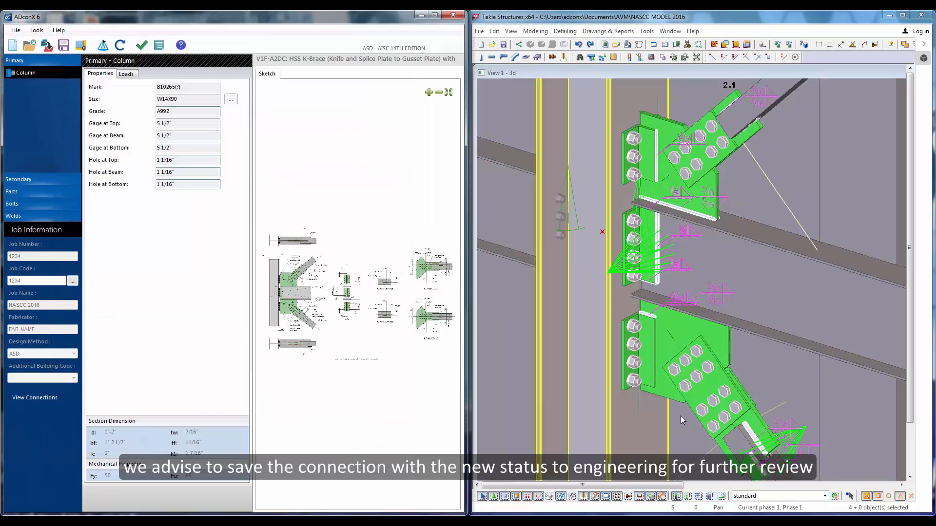